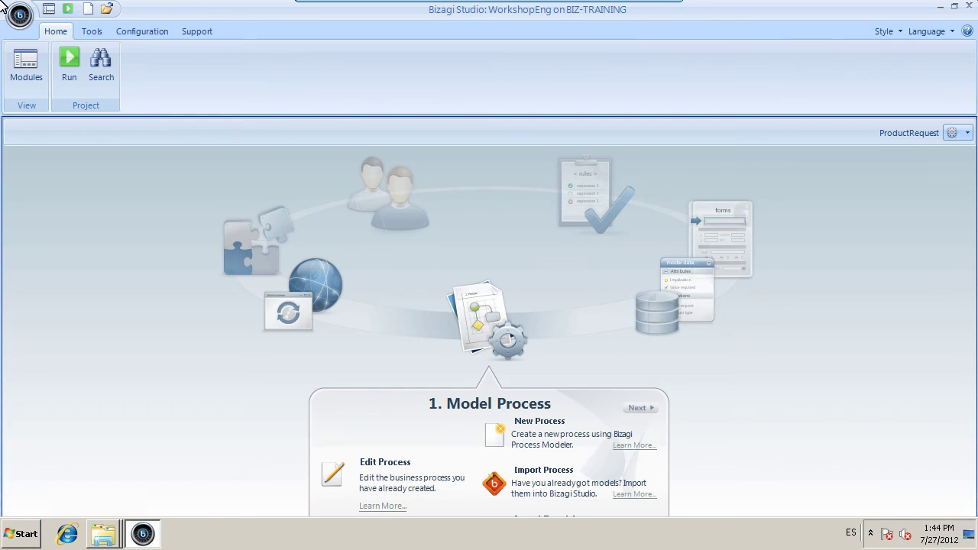
In the Systems module, create a system named Sharepoint and select its ECM Connectors node.
{"action": "left_click", "coordinate": [23, 64]}
{"action": "left_click", "coordinate": [47, 261]}
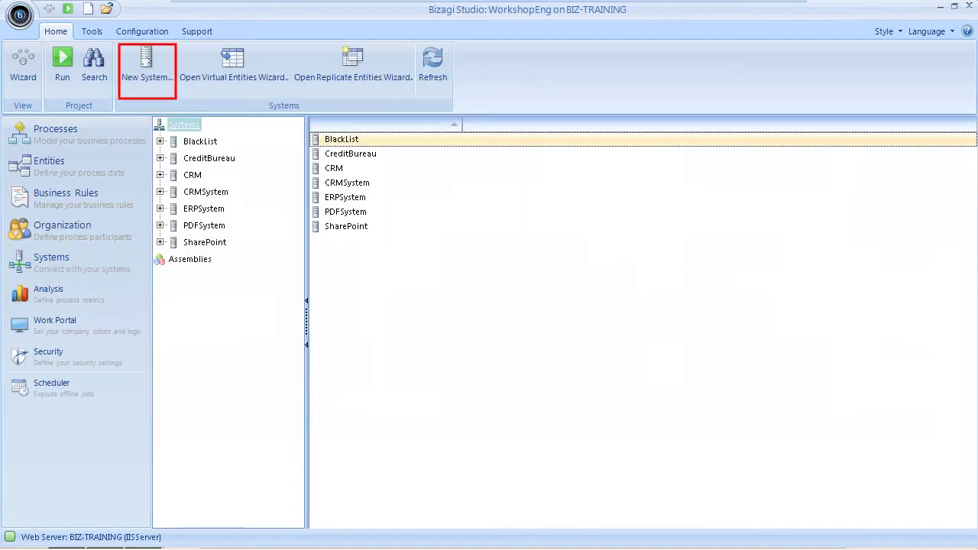
{"action": "left_click", "coordinate": [147, 65]}
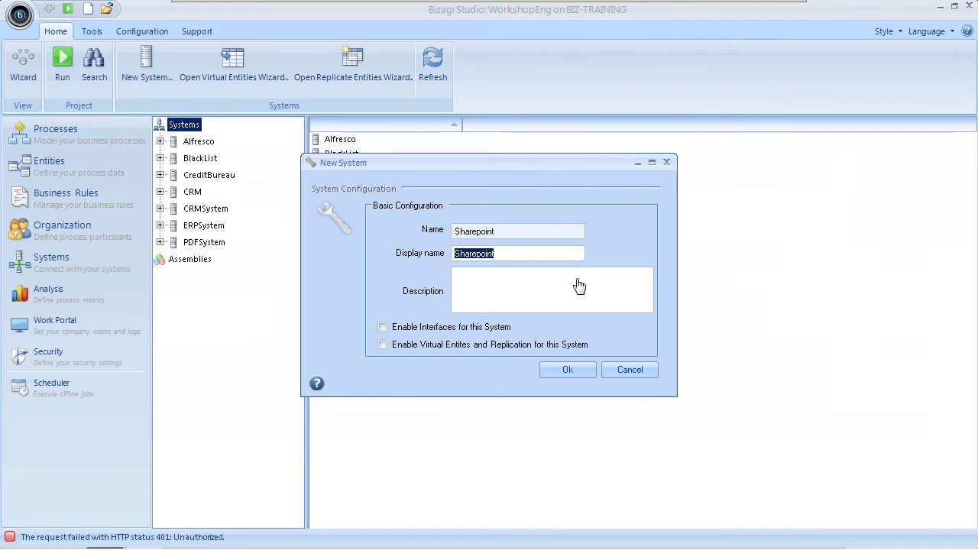
{"action": "left_click", "coordinate": [581, 298]}
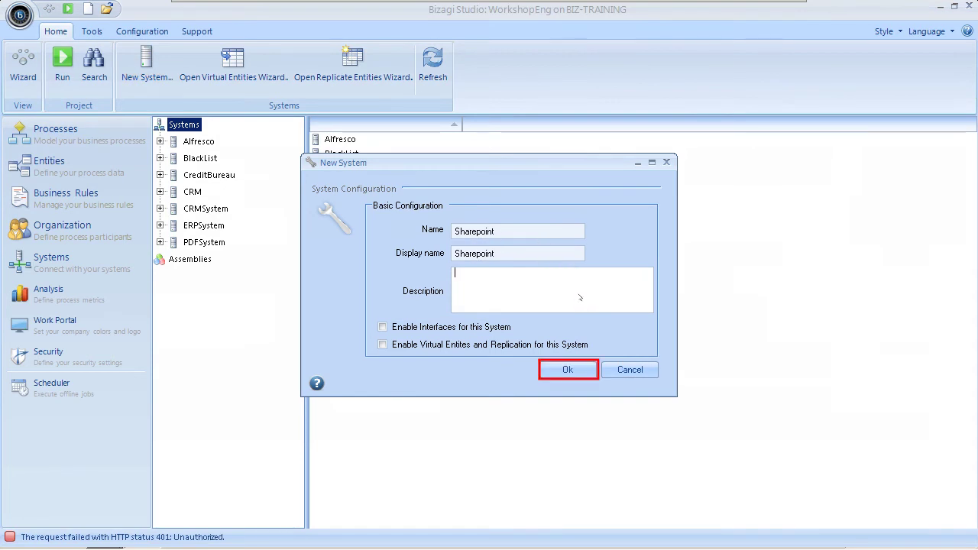
{"action": "left_click", "coordinate": [554, 374]}
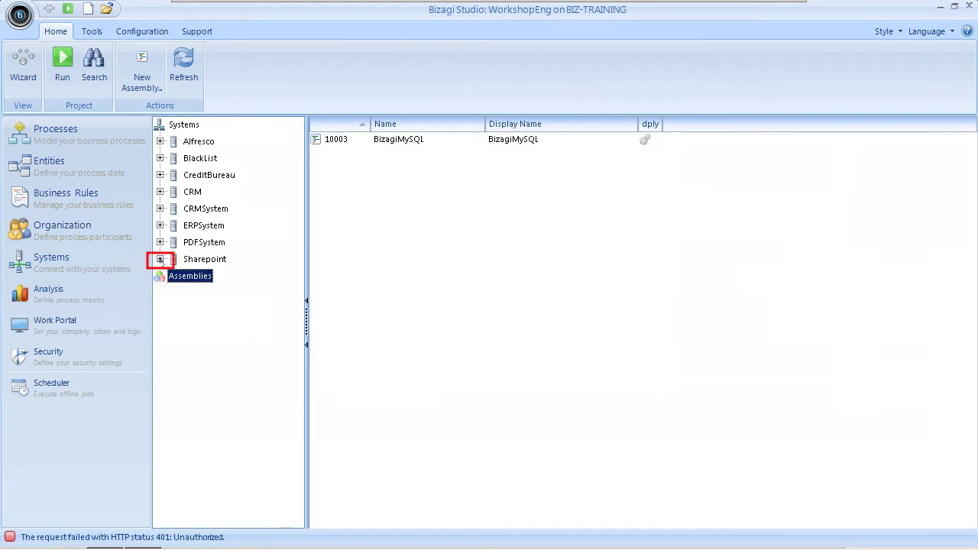
{"action": "left_click", "coordinate": [160, 259]}
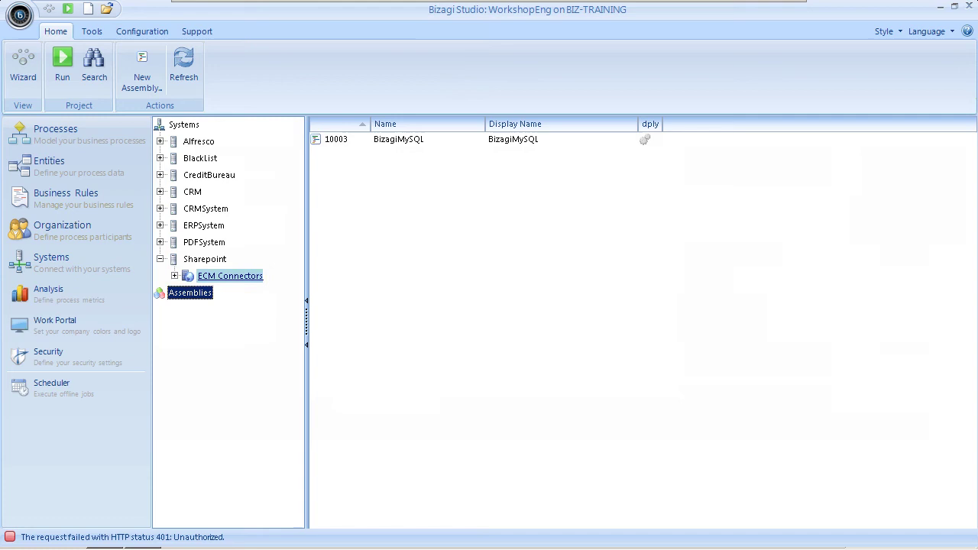
{"action": "left_click", "coordinate": [229, 276]}
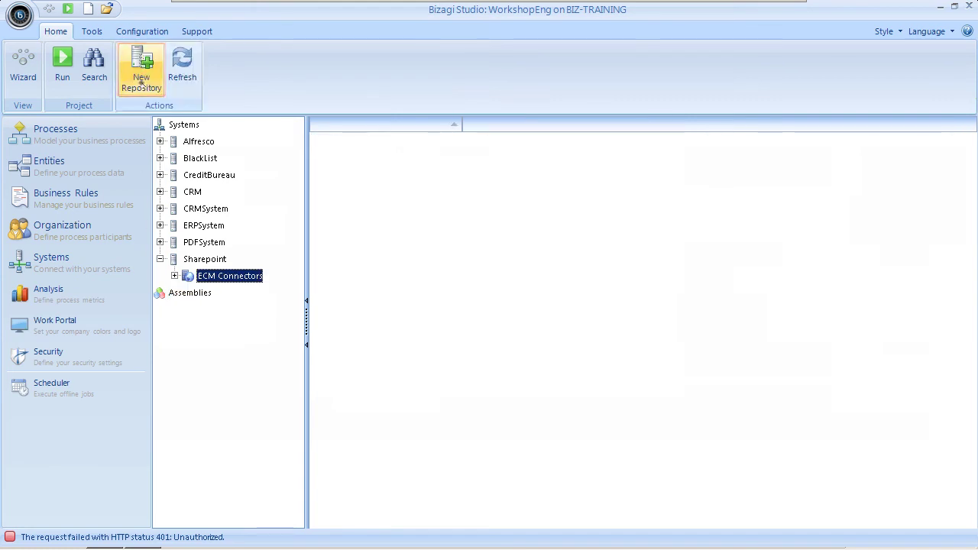
Add the BizagiSharePoint repository with its URL and credentials, using the Client Document Files repository.
{"action": "left_click", "coordinate": [142, 72]}
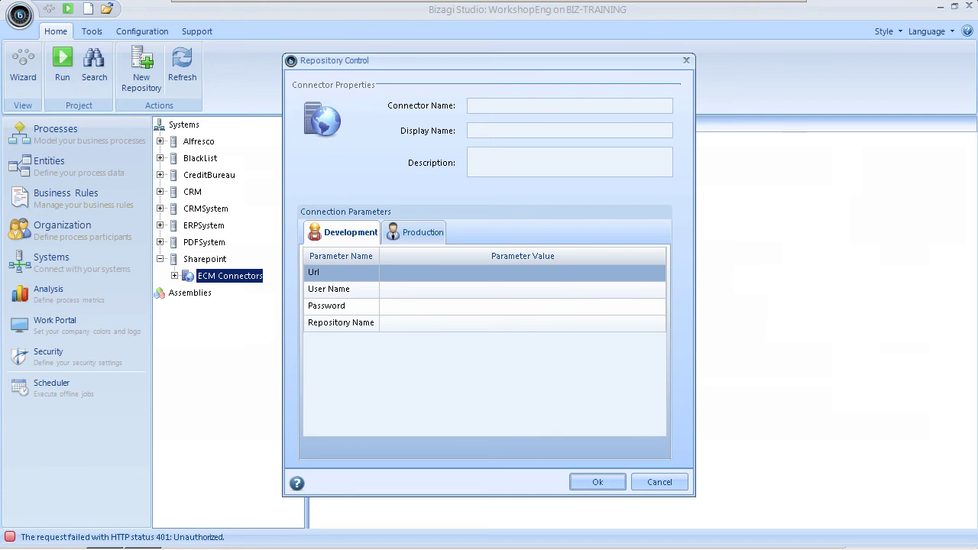
{"action": "type", "text": "BizagiSharePoint"}
{"action": "key", "text": "Tab"}
{"action": "type", "text": "BizagiSharePoint"}
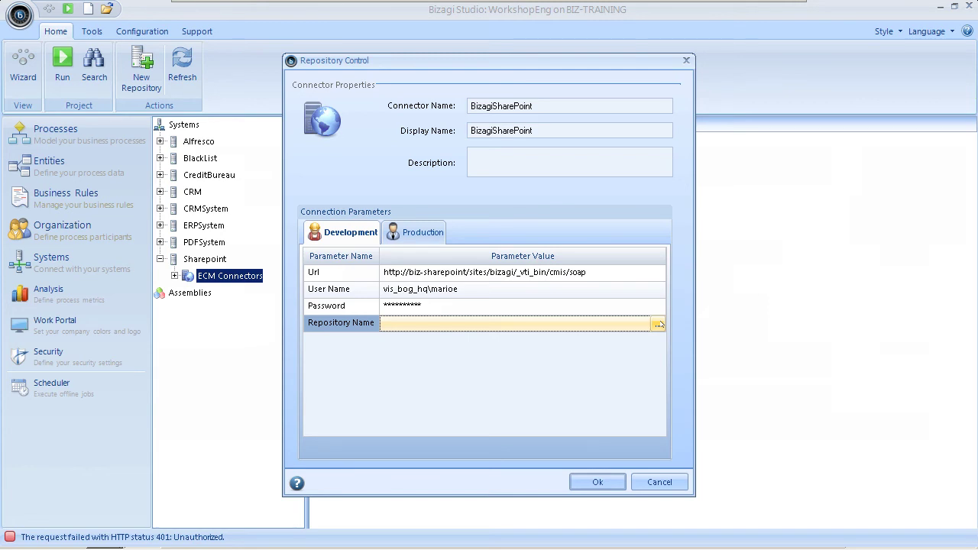
{"action": "left_click", "coordinate": [659, 325]}
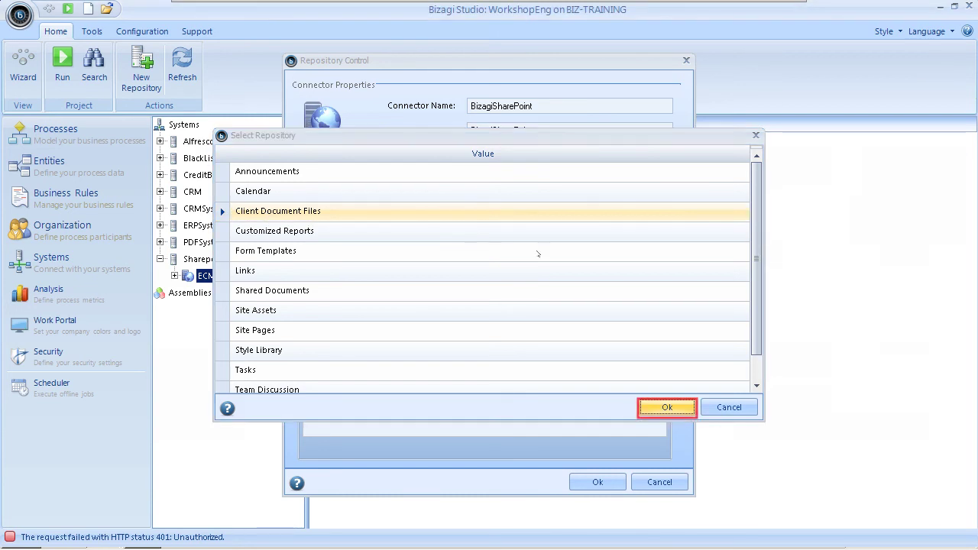
{"action": "left_click", "coordinate": [646, 400]}
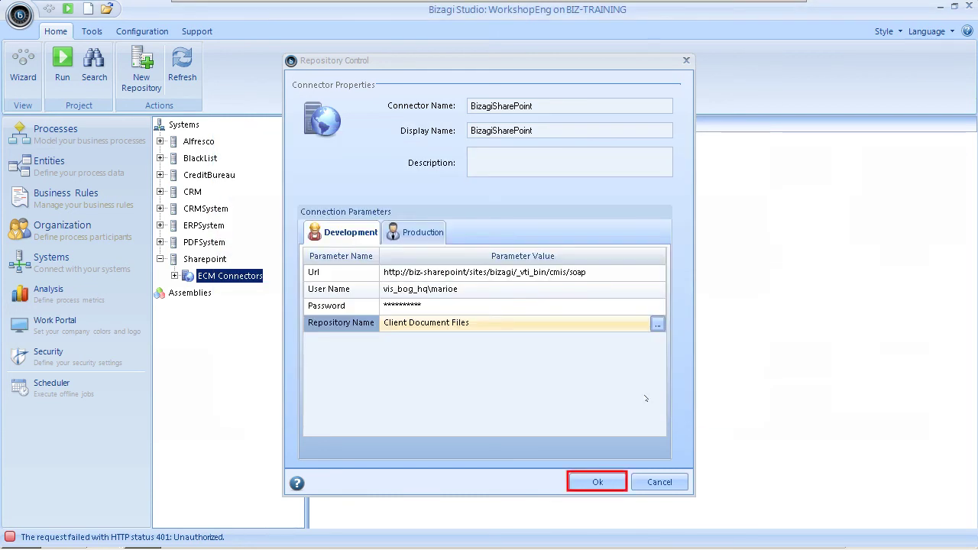
Save the BizagiSharePoint connector and give it a folder with ECM path ClientDocument.
{"action": "left_click", "coordinate": [595, 483]}
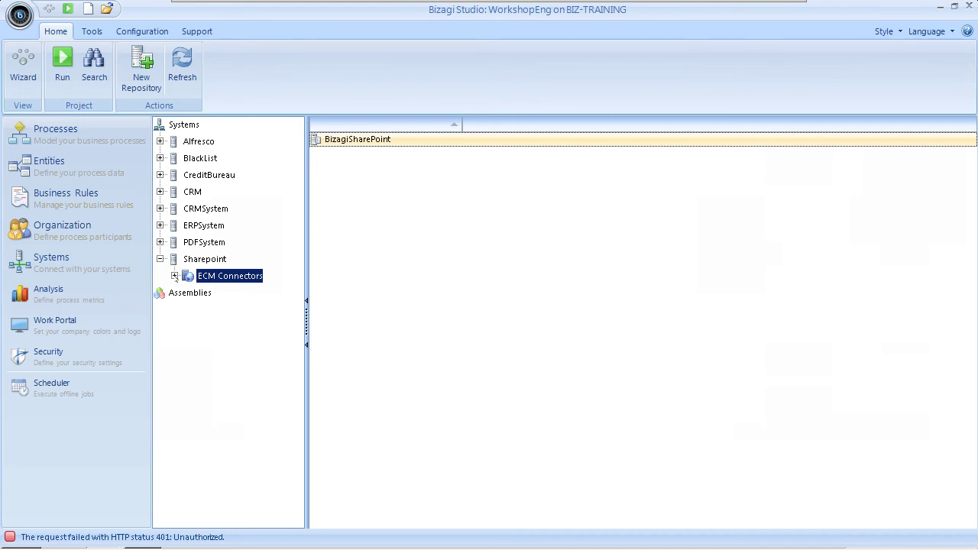
{"action": "left_click", "coordinate": [174, 276]}
{"action": "left_click", "coordinate": [243, 293]}
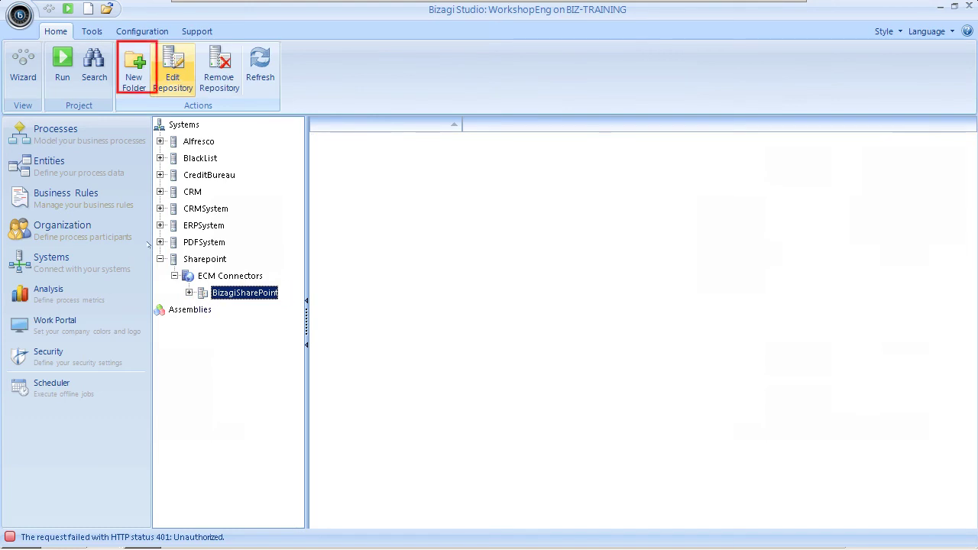
{"action": "left_click", "coordinate": [134, 85]}
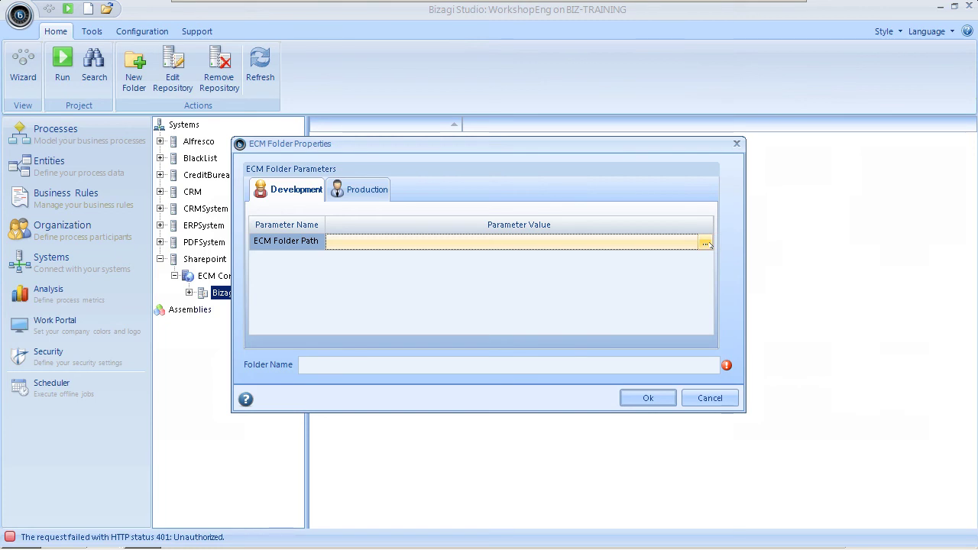
{"action": "left_click", "coordinate": [705, 242]}
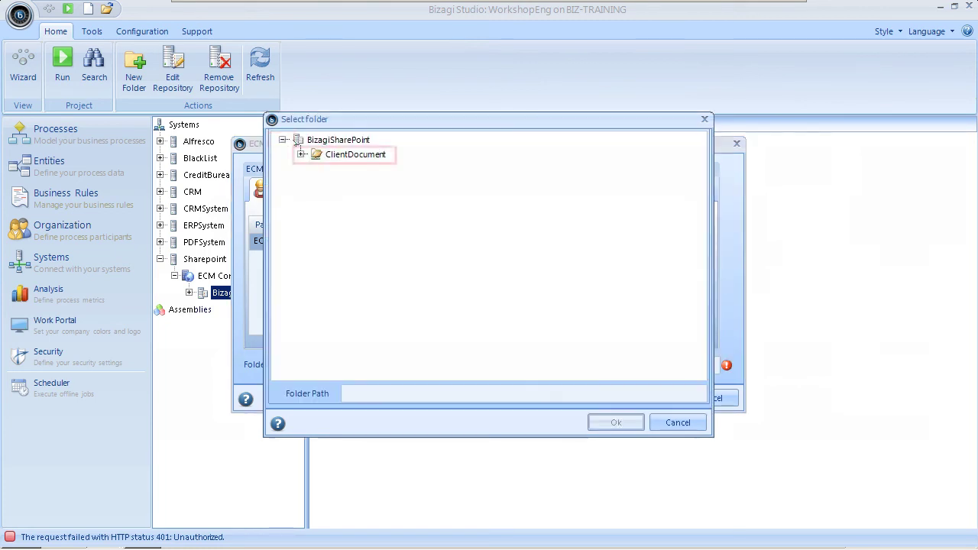
{"action": "left_click", "coordinate": [353, 155]}
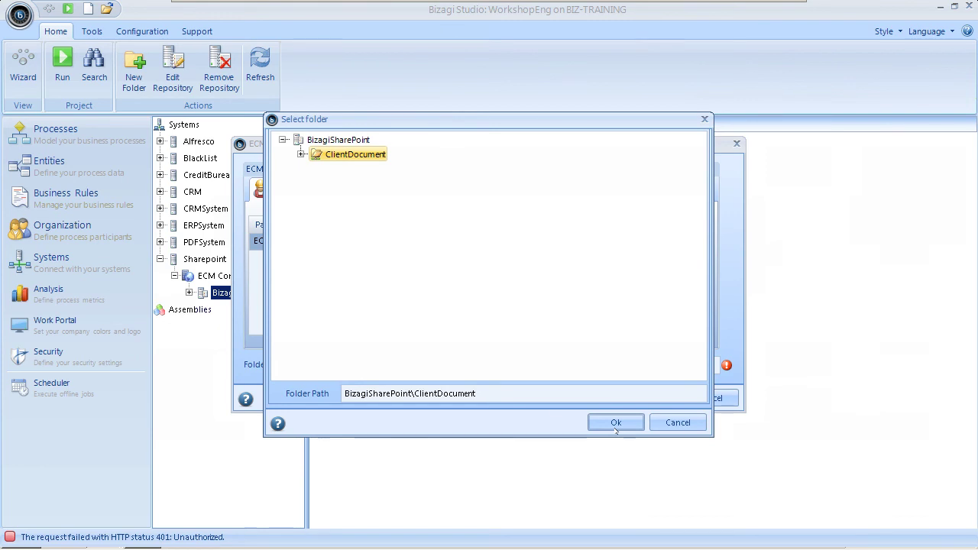
{"action": "left_click", "coordinate": [616, 425]}
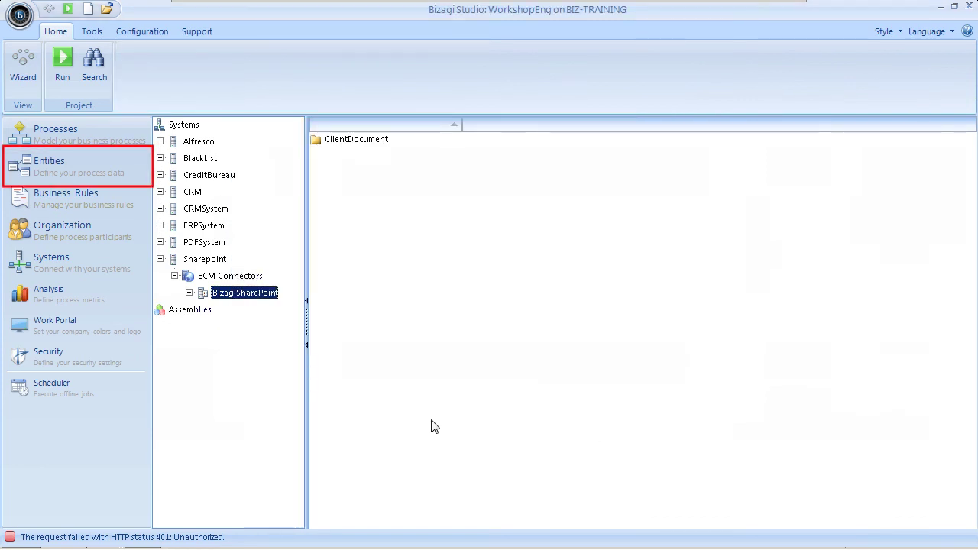
Map Client's Document attribute to the ClientDocument folder with ECM type ClientDocumentId.
{"action": "left_click", "coordinate": [52, 173]}
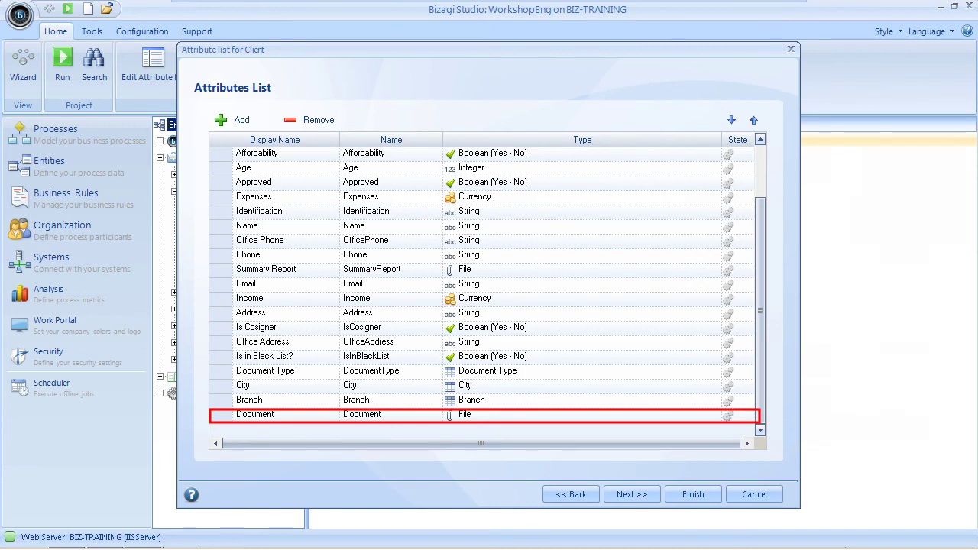
{"action": "left_click", "coordinate": [255, 414]}
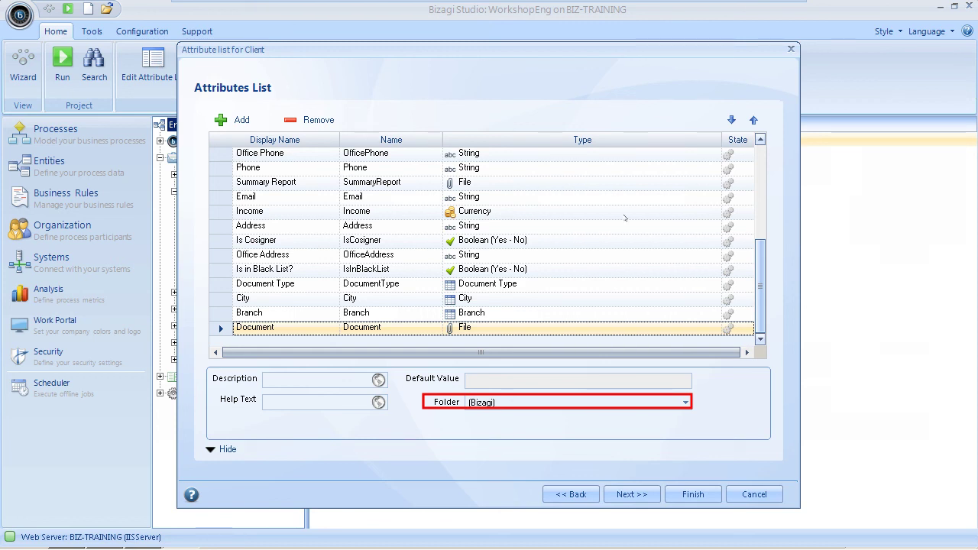
{"action": "left_click", "coordinate": [685, 403]}
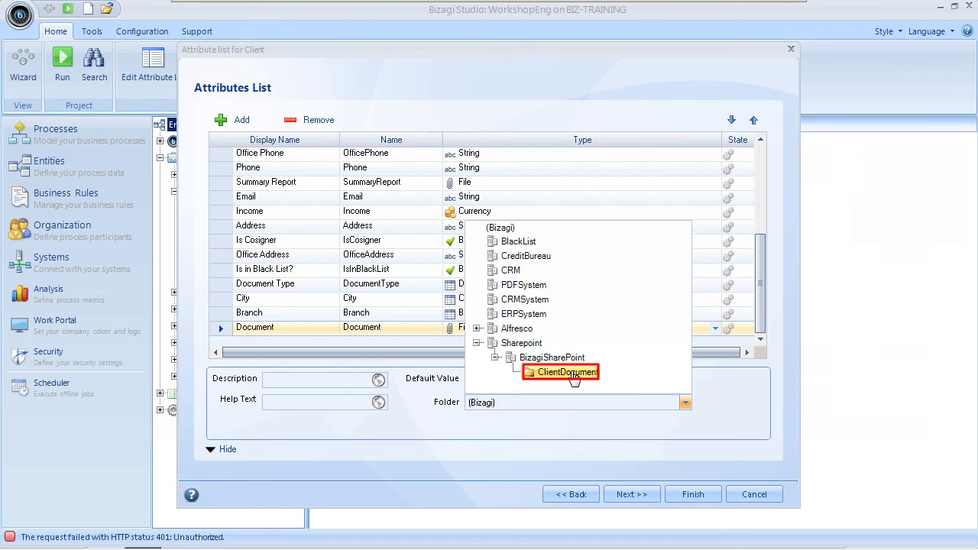
{"action": "left_click", "coordinate": [571, 373]}
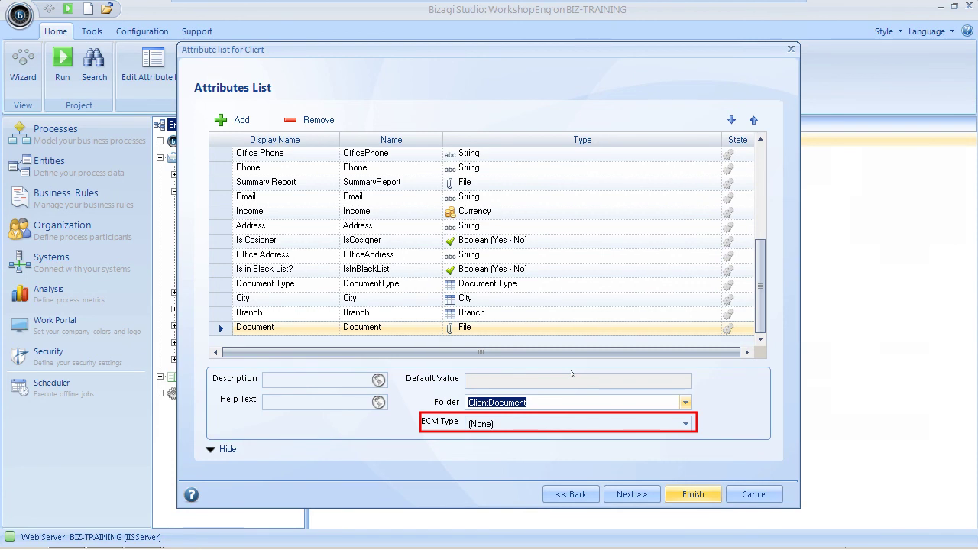
{"action": "left_click", "coordinate": [685, 425]}
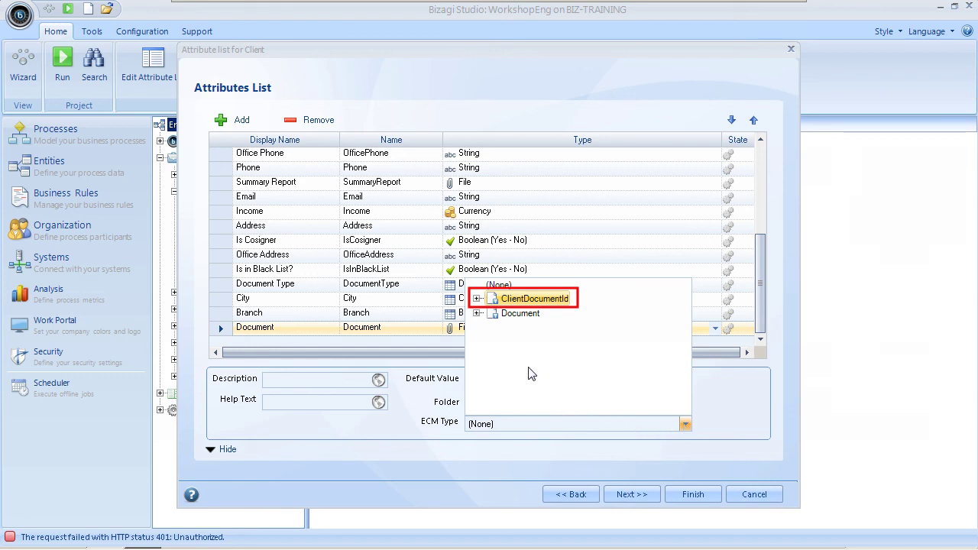
{"action": "left_click", "coordinate": [513, 299]}
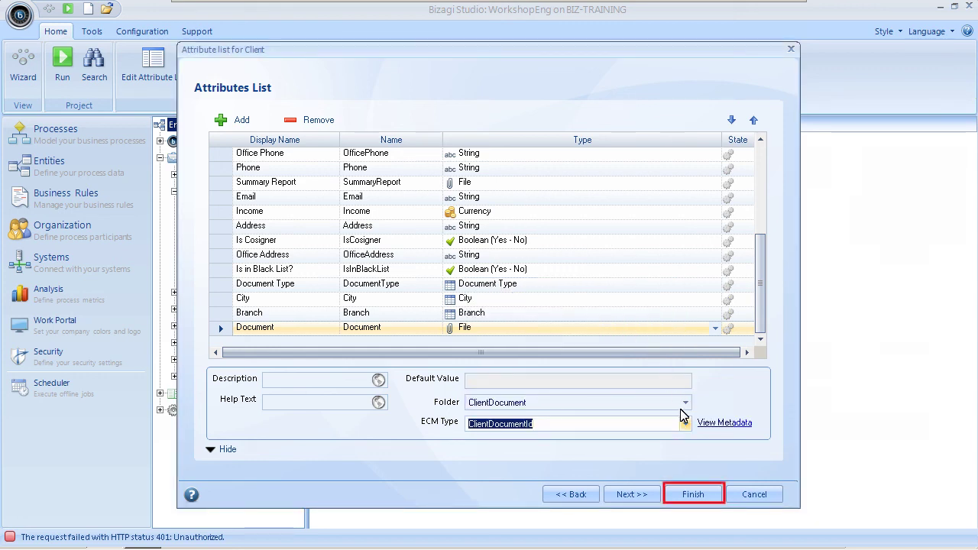
{"action": "left_click", "coordinate": [693, 494]}
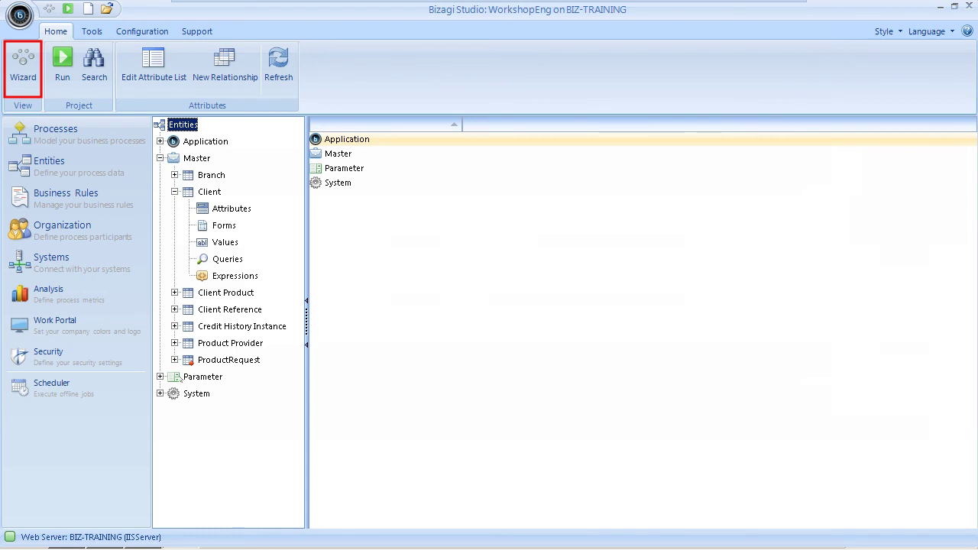
In the wizard's Define Forms step, open the Client Information task's form.
{"action": "left_click", "coordinate": [32, 83]}
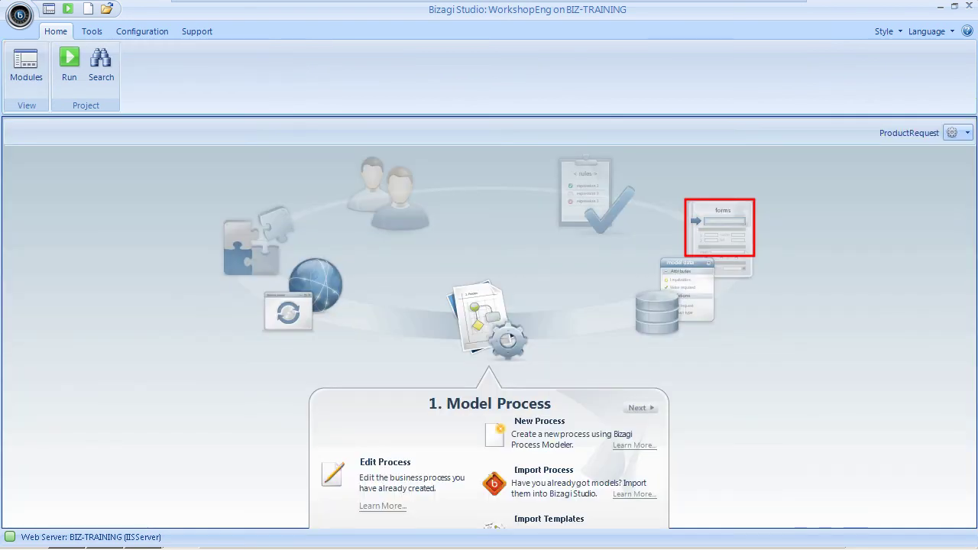
{"action": "left_click", "coordinate": [719, 227]}
{"action": "left_click", "coordinate": [380, 364]}
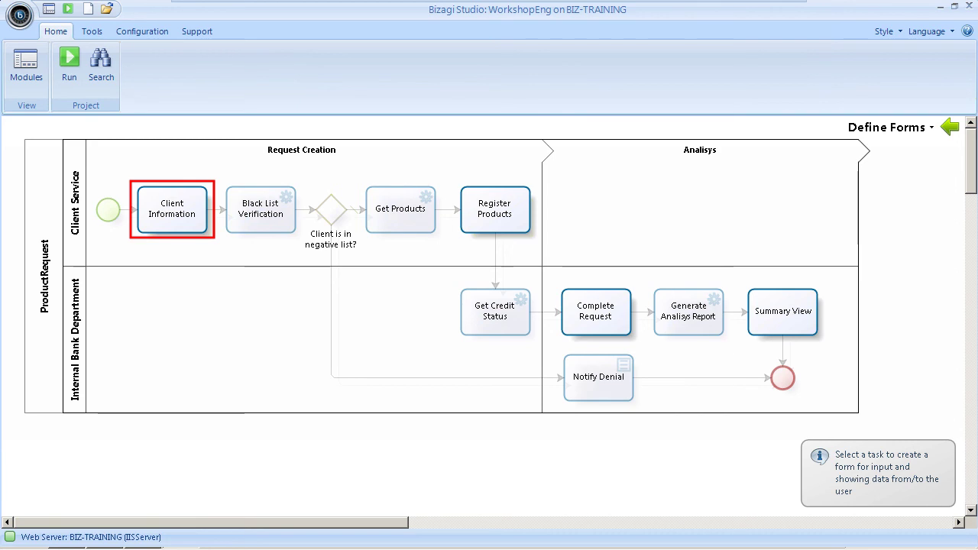
{"action": "left_click", "coordinate": [172, 208]}
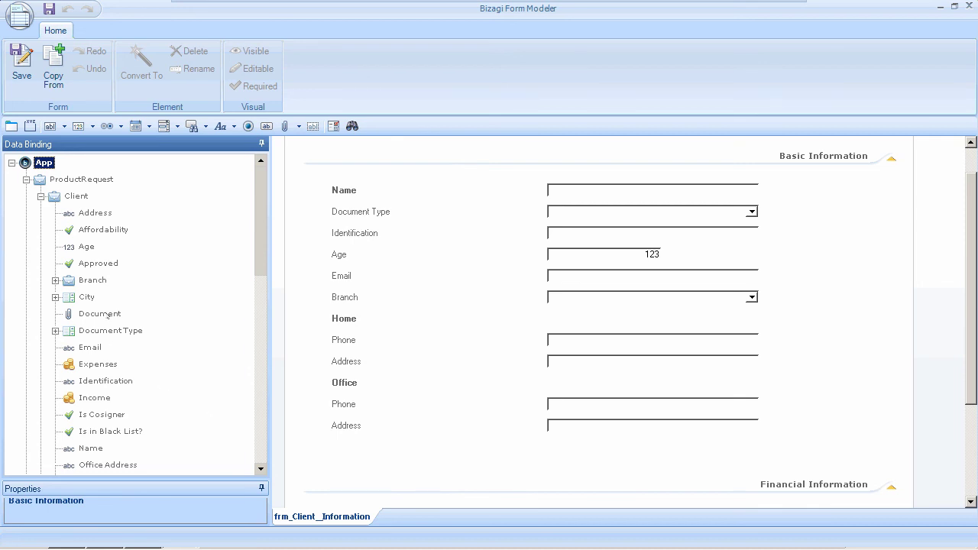
Place the Document attribute below Office Address and save the form.
{"action": "left_click_drag", "start_coordinate": [108, 315], "coordinate": [365, 457]}
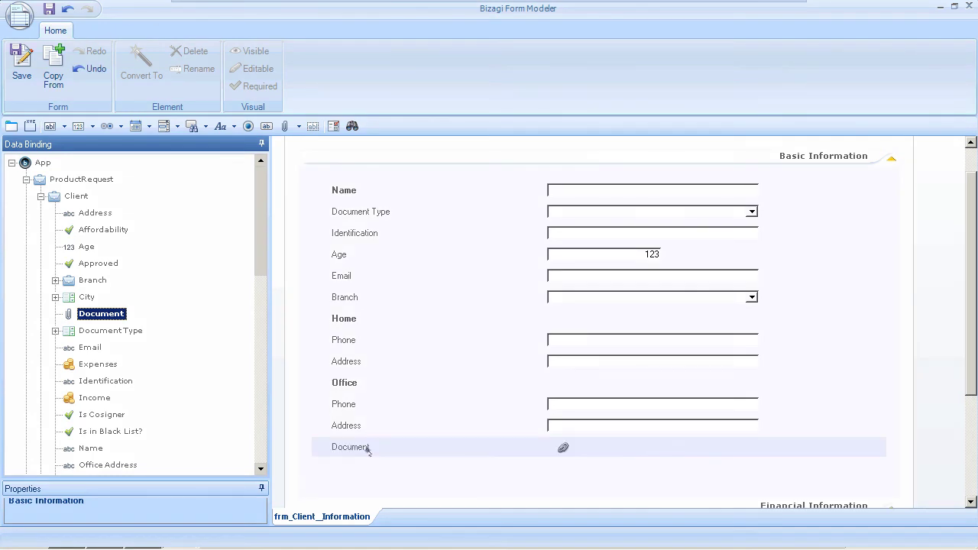
{"action": "left_click", "coordinate": [23, 69]}
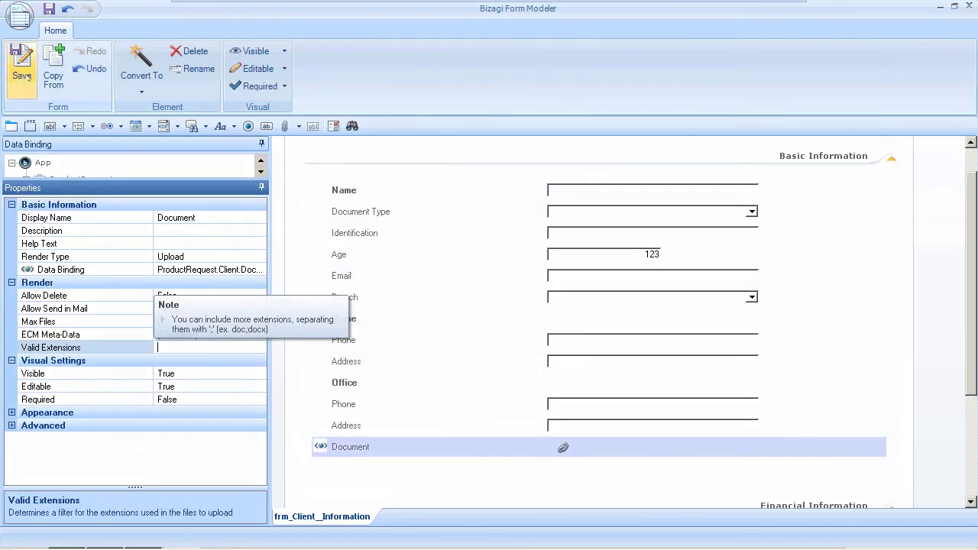